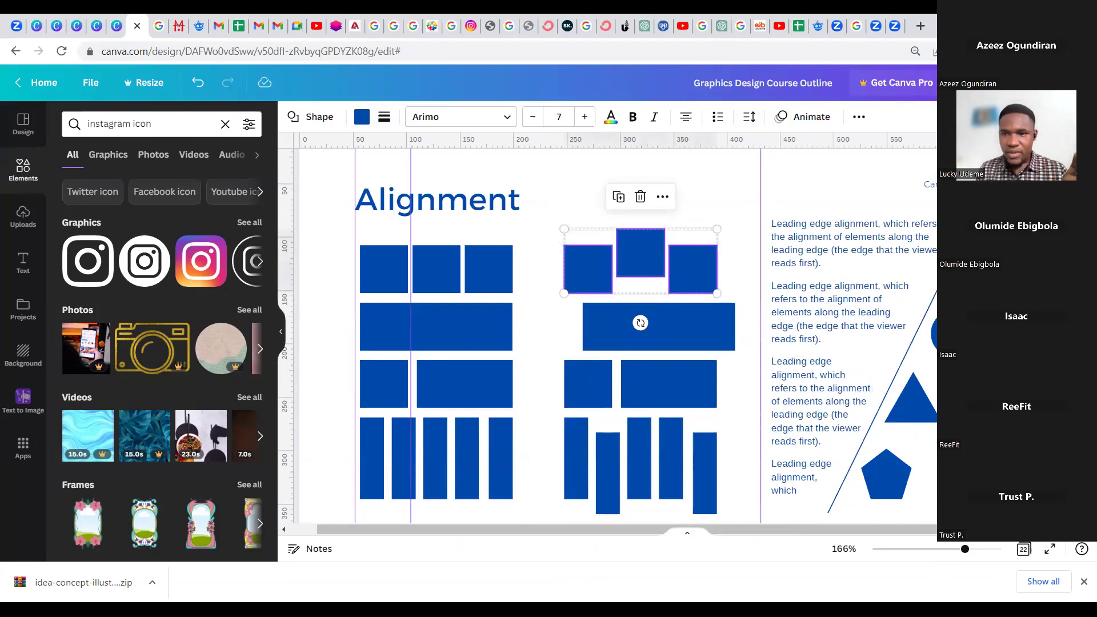
# Align the three squares in the first row of the second shape column by their top edges
pyautogui.click(966, 117)
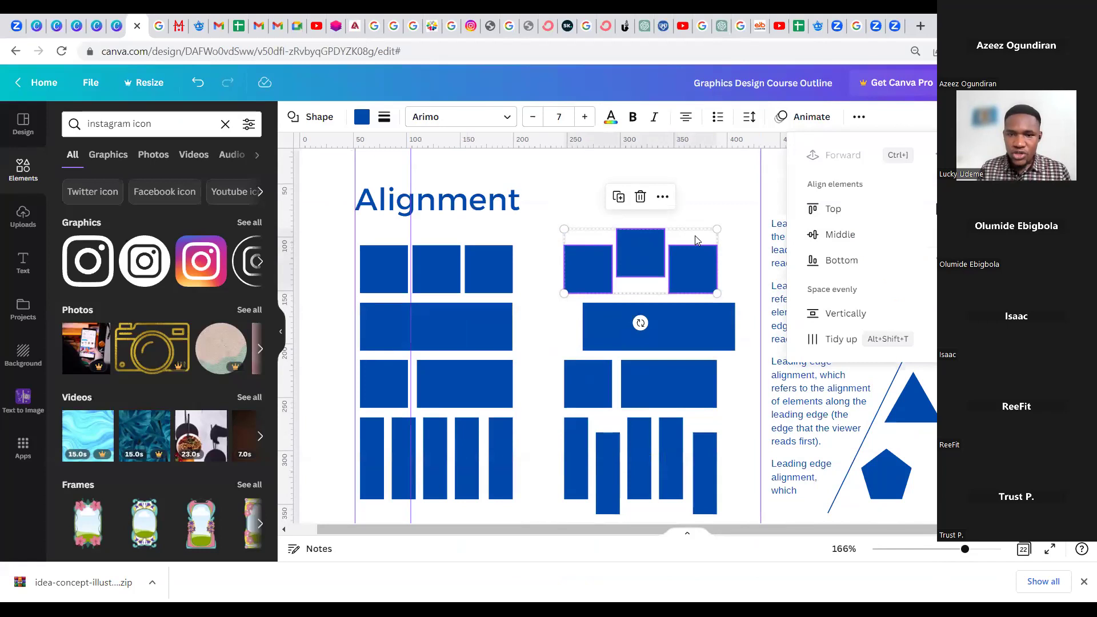
pyautogui.click(606, 243)
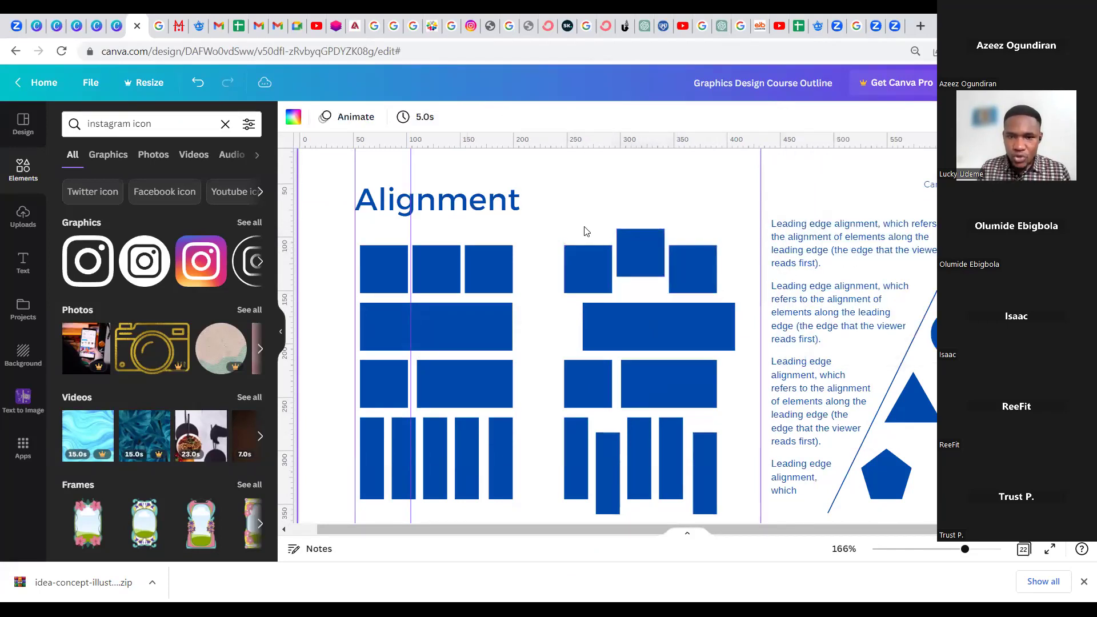
pyautogui.click(594, 254)
pyautogui.keyDown('shift'); pyautogui.click(642, 256); pyautogui.keyUp('shift')
pyautogui.keyDown('shift'); pyautogui.click(699, 263); pyautogui.keyUp('shift')
pyautogui.keyDown('shift'); pyautogui.click(693, 266); pyautogui.keyUp('shift')
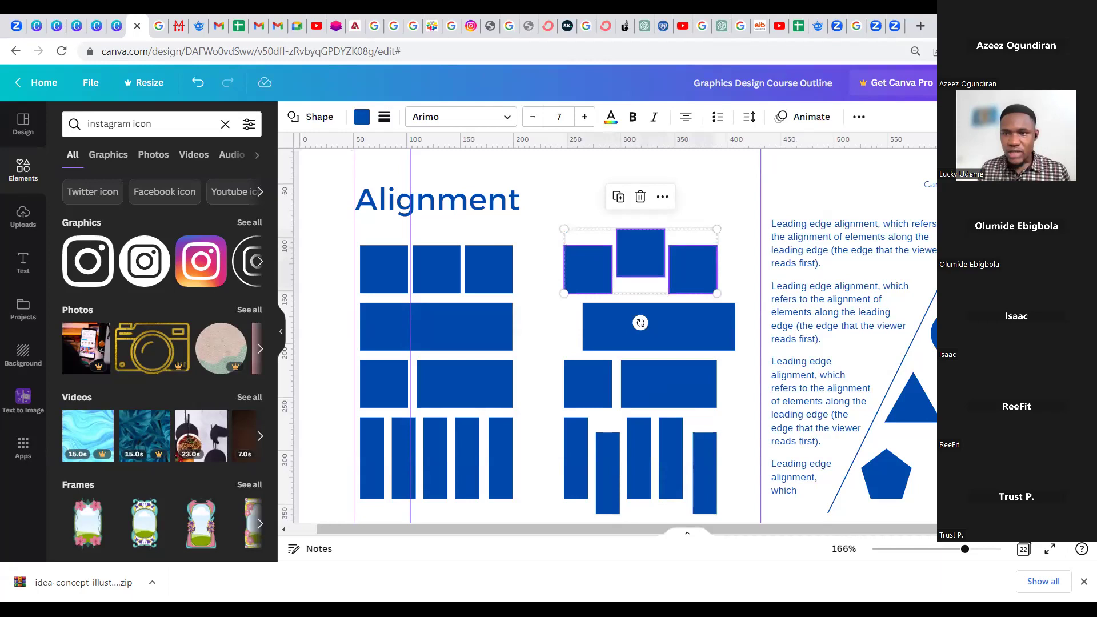
pyautogui.click(964, 117)
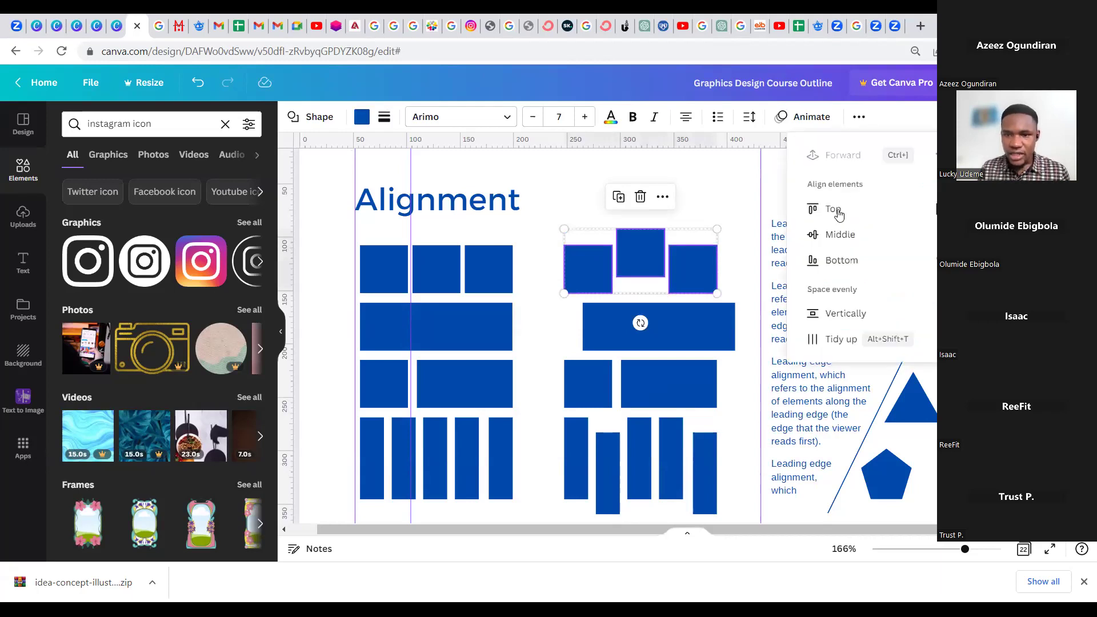
pyautogui.click(833, 209)
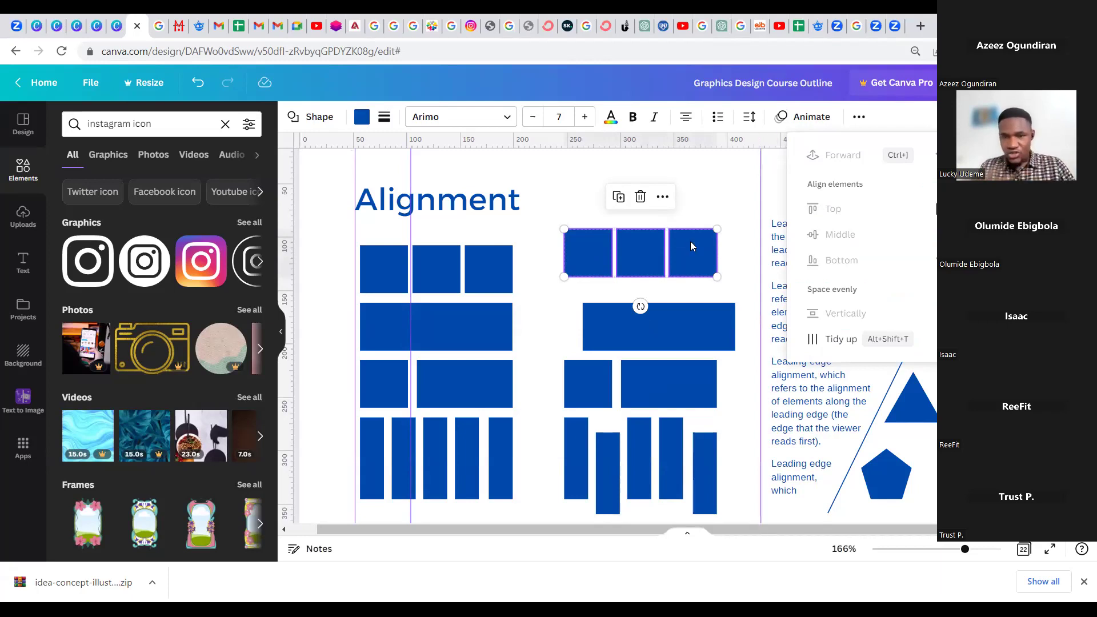
# Align the five vertical bars in the last row of the second shape column to their middle
pyautogui.click(703, 465)
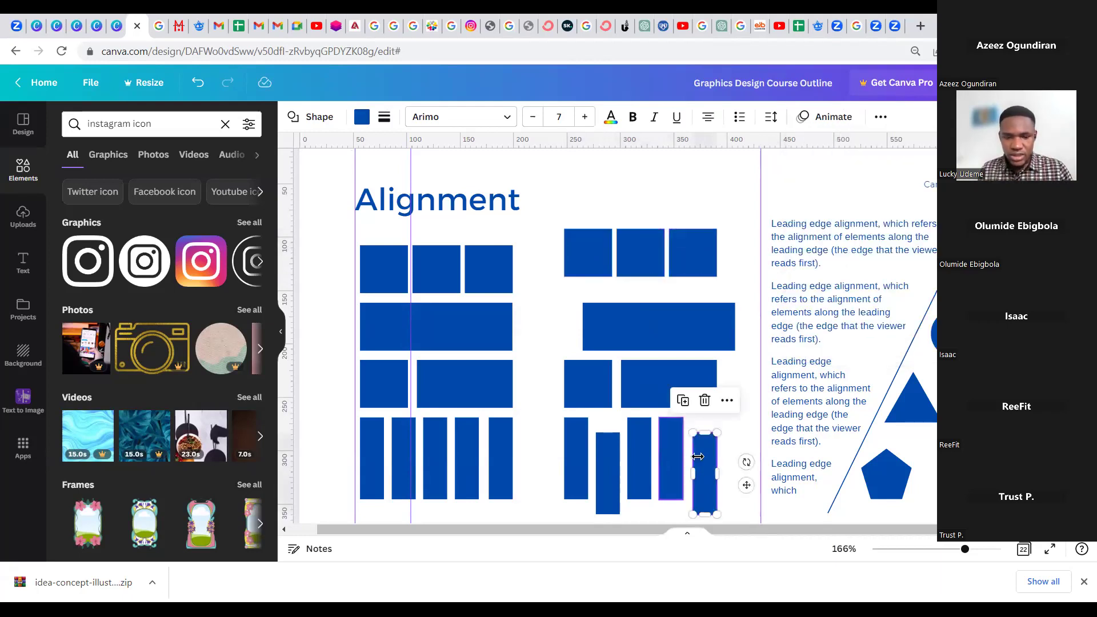
pyautogui.keyDown('shift'); pyautogui.click(600, 463); pyautogui.keyUp('shift')
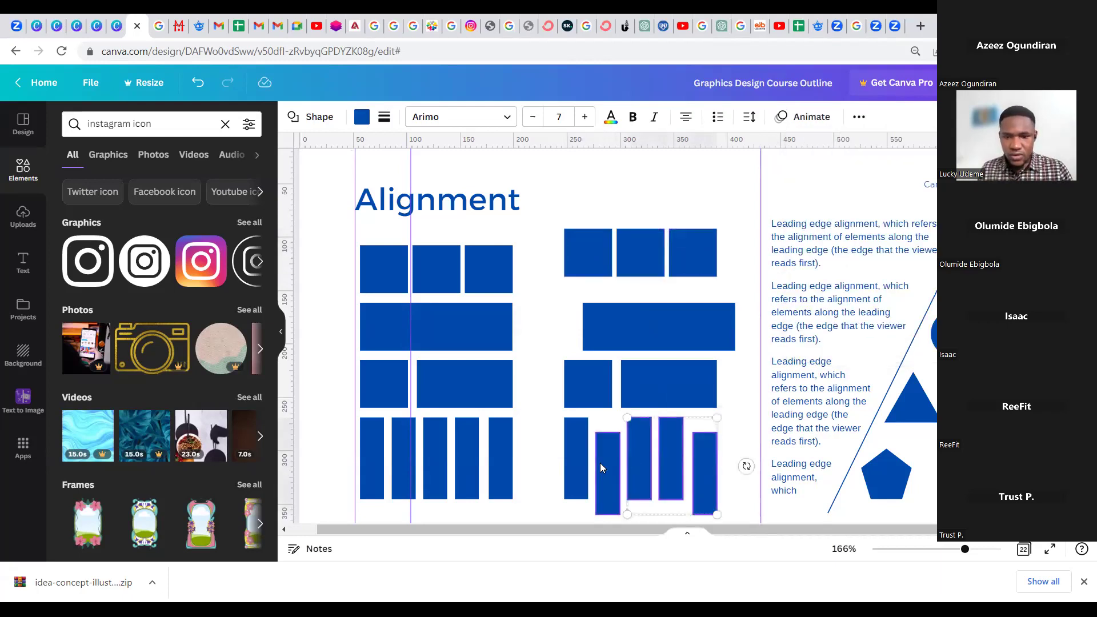
pyautogui.keyDown('shift'); pyautogui.click(581, 460); pyautogui.keyUp('shift')
pyautogui.click(960, 116)
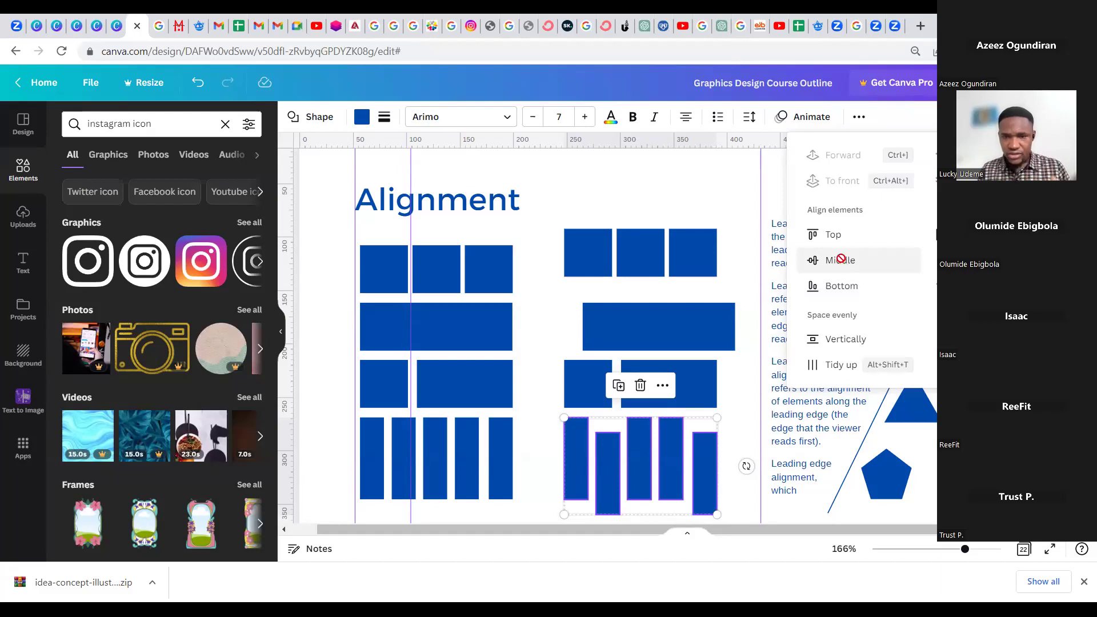
pyautogui.click(840, 259)
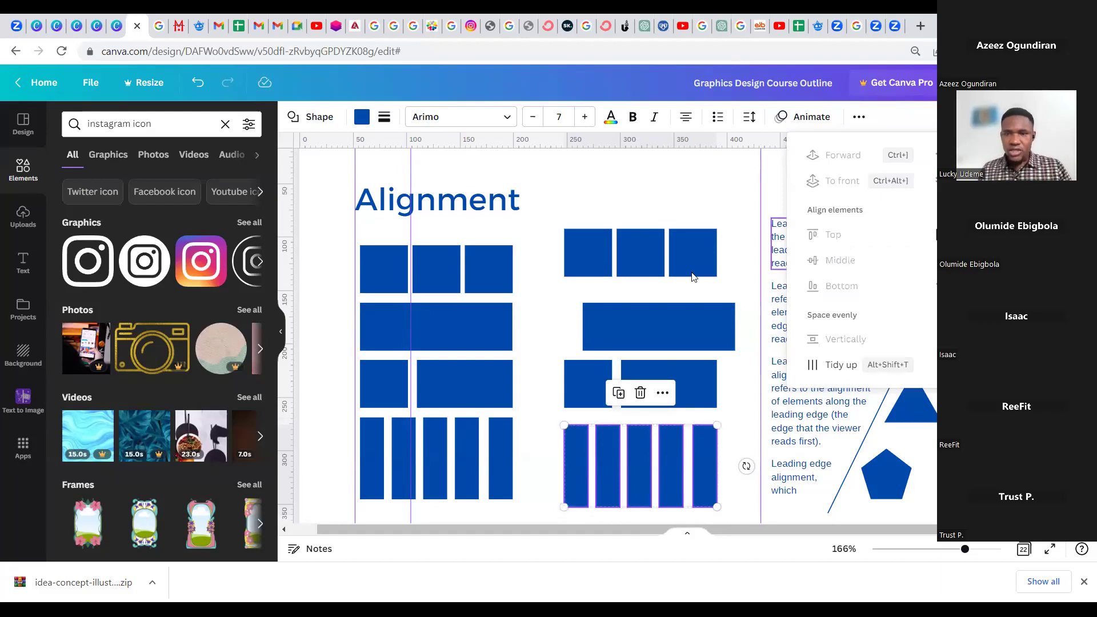
# Group the three squares, the square-and-rectangle pair and the five vertical bars of the second column as separate row groups
pyautogui.click(706, 370)
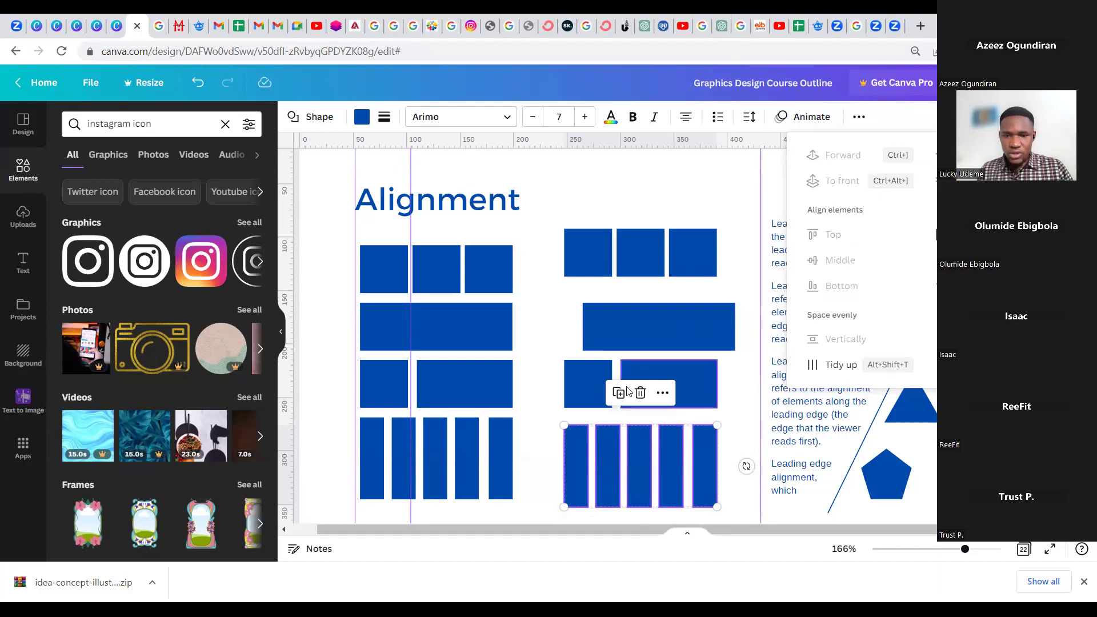
pyautogui.click(686, 250)
pyautogui.keyDown('shift'); pyautogui.click(649, 247); pyautogui.keyUp('shift')
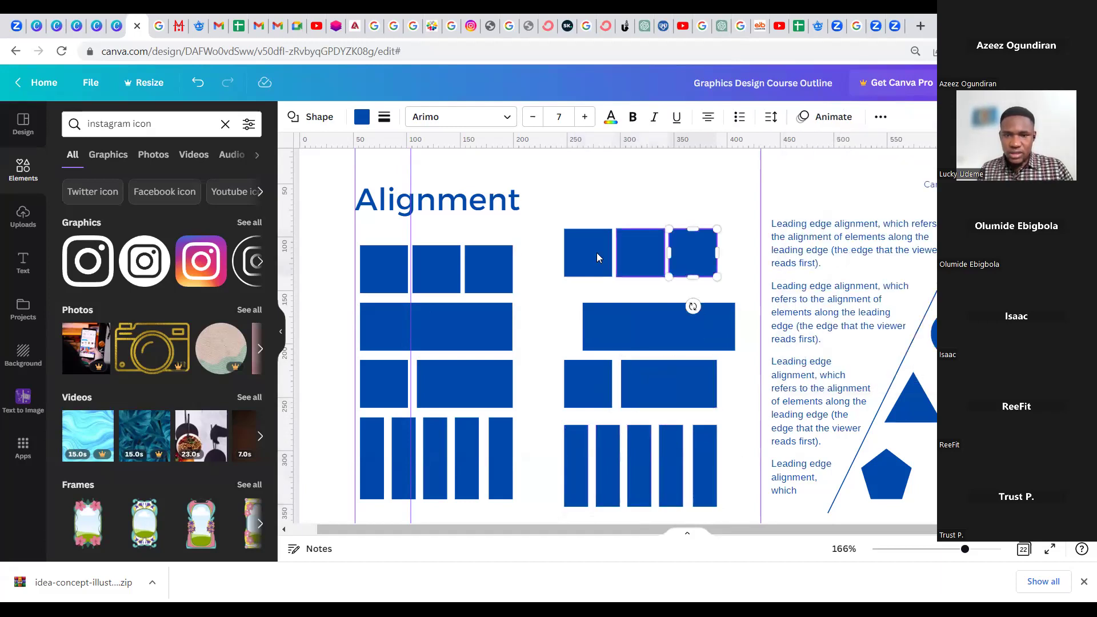
pyautogui.keyDown('shift'); pyautogui.click(603, 260); pyautogui.keyUp('shift')
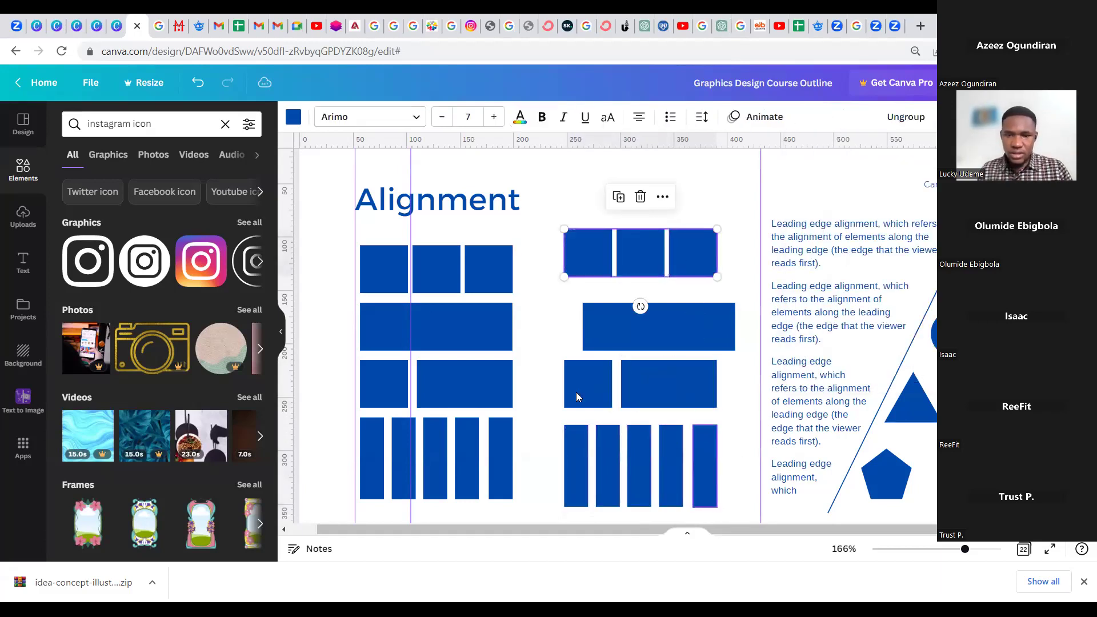
pyautogui.click(602, 410)
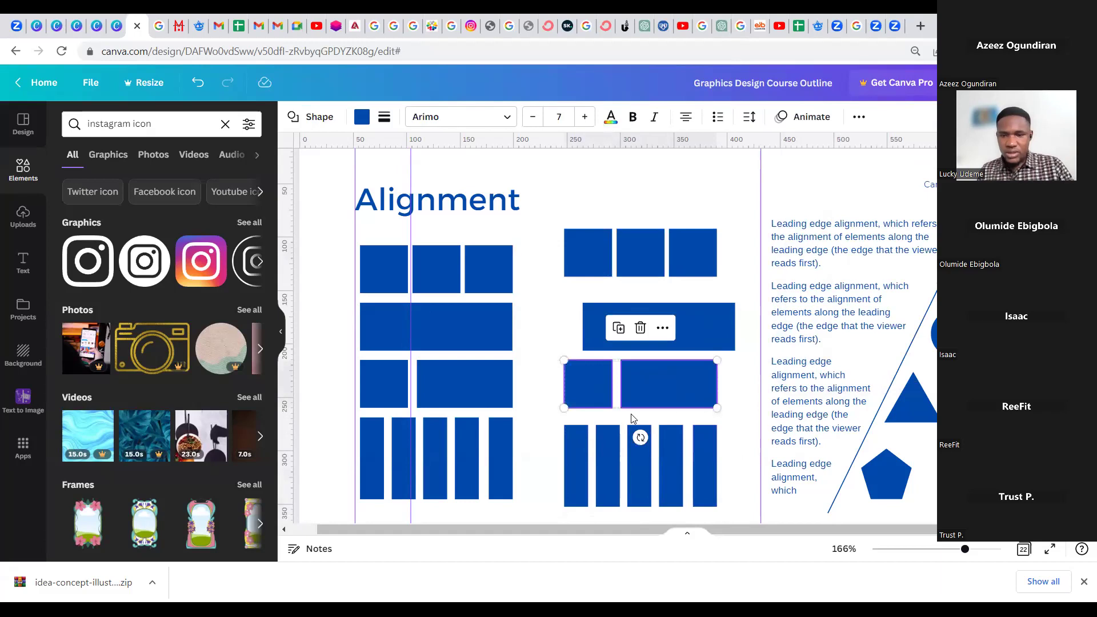
pyautogui.click(634, 466)
pyautogui.keyDown('shift'); pyautogui.click(583, 466); pyautogui.keyUp('shift')
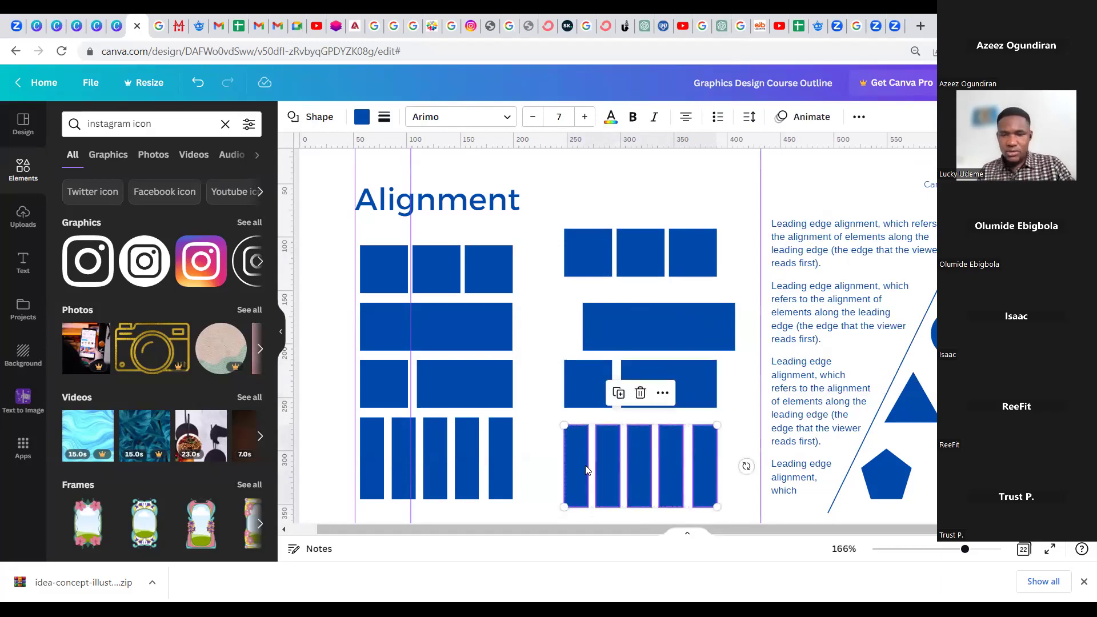
pyautogui.hotkey('ctrl', 'g')
pyautogui.click(715, 292)
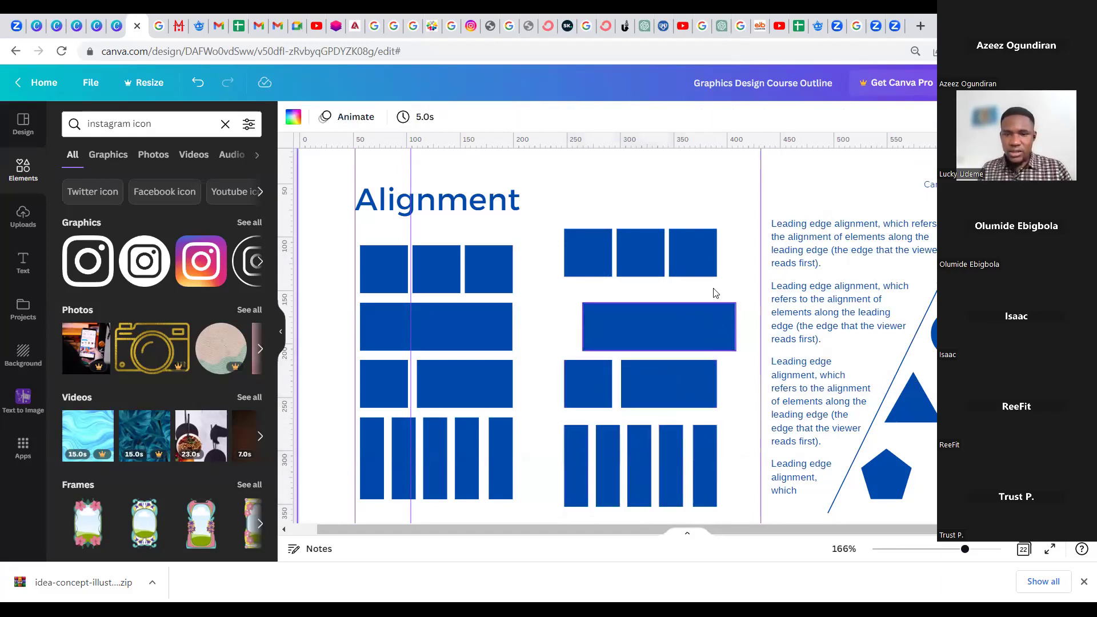
# Group all four rows of the second shape column into one group and undo that grouping
pyautogui.moveTo(699, 434); pyautogui.dragTo(700, 452)
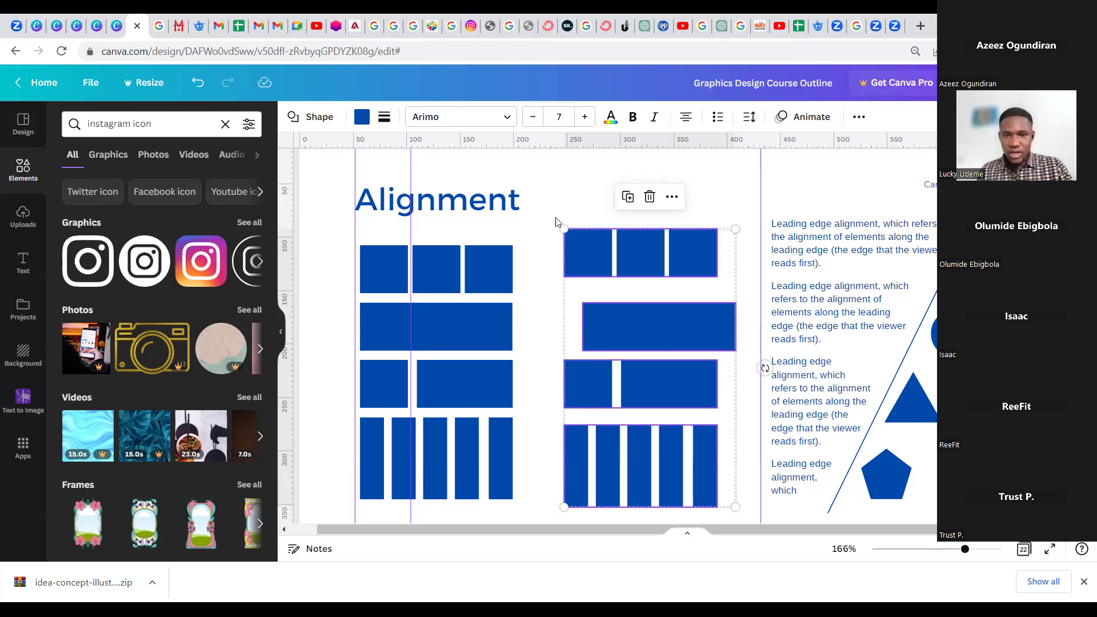
pyautogui.click(614, 257)
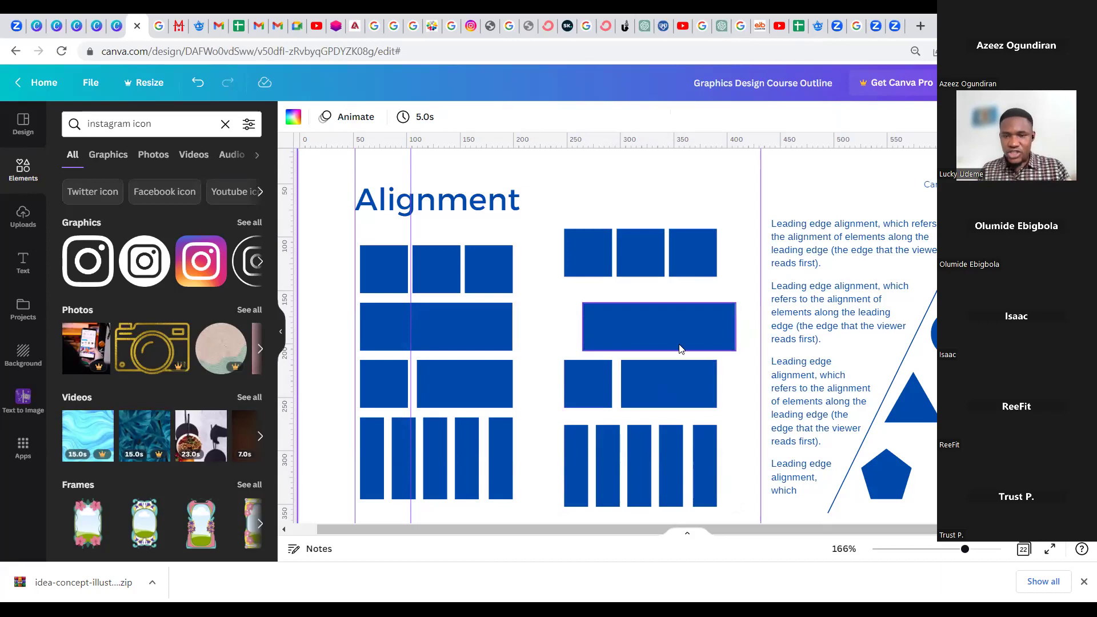
pyautogui.click(695, 247)
pyautogui.keyDown('shift'); pyautogui.click(684, 384); pyautogui.keyUp('shift')
pyautogui.keyDown('shift'); pyautogui.click(683, 443); pyautogui.keyUp('shift')
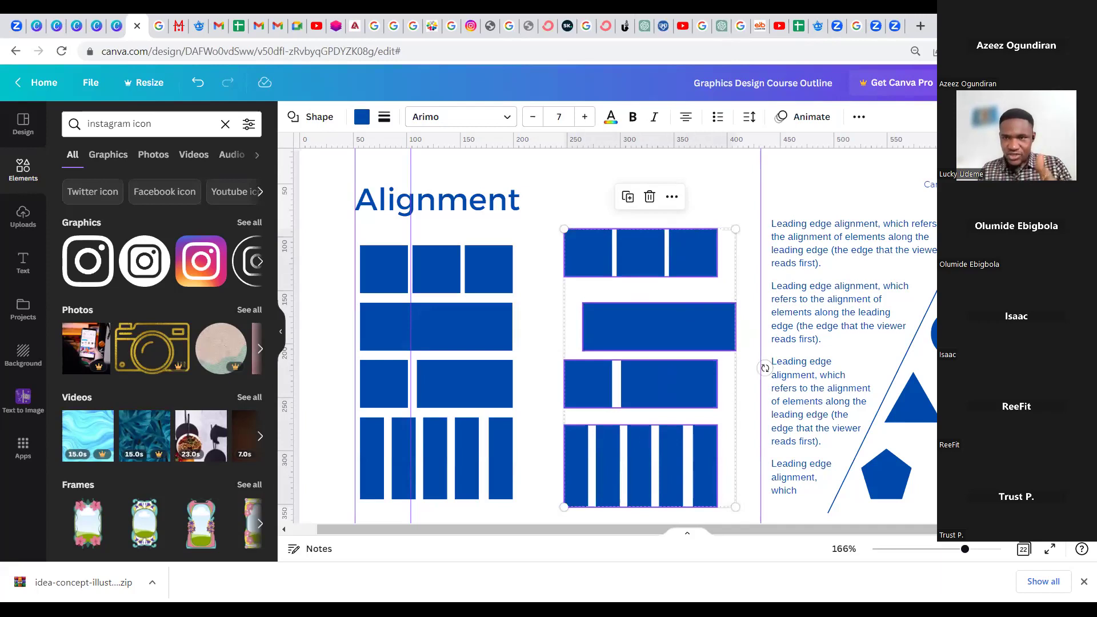
pyautogui.hotkey('ctrl', 'g')
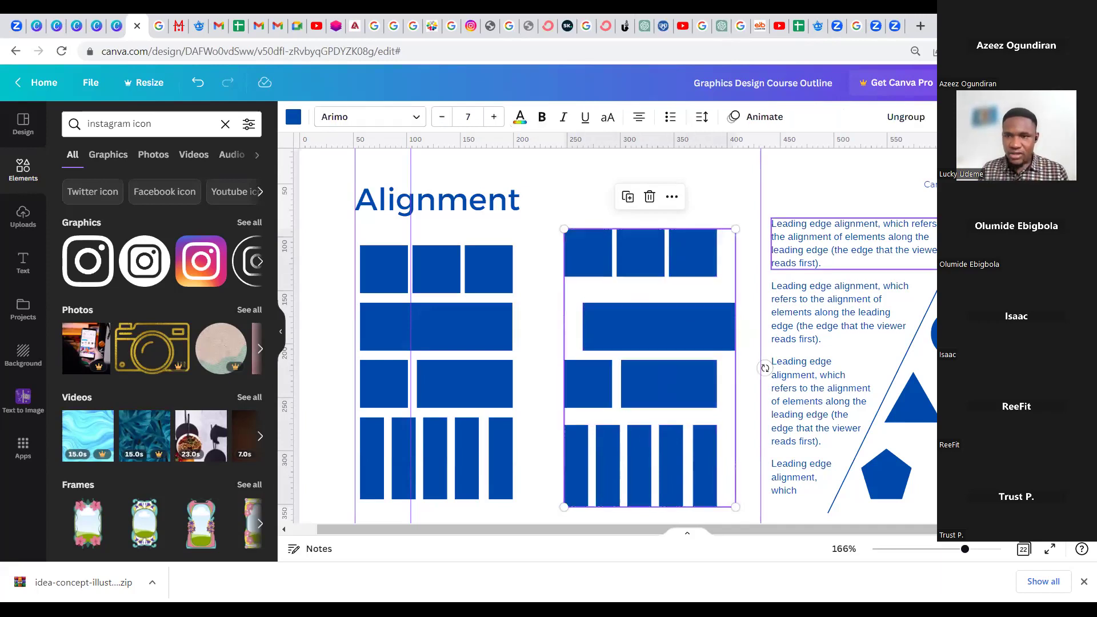
pyautogui.hotkey('ctrl', 'z')
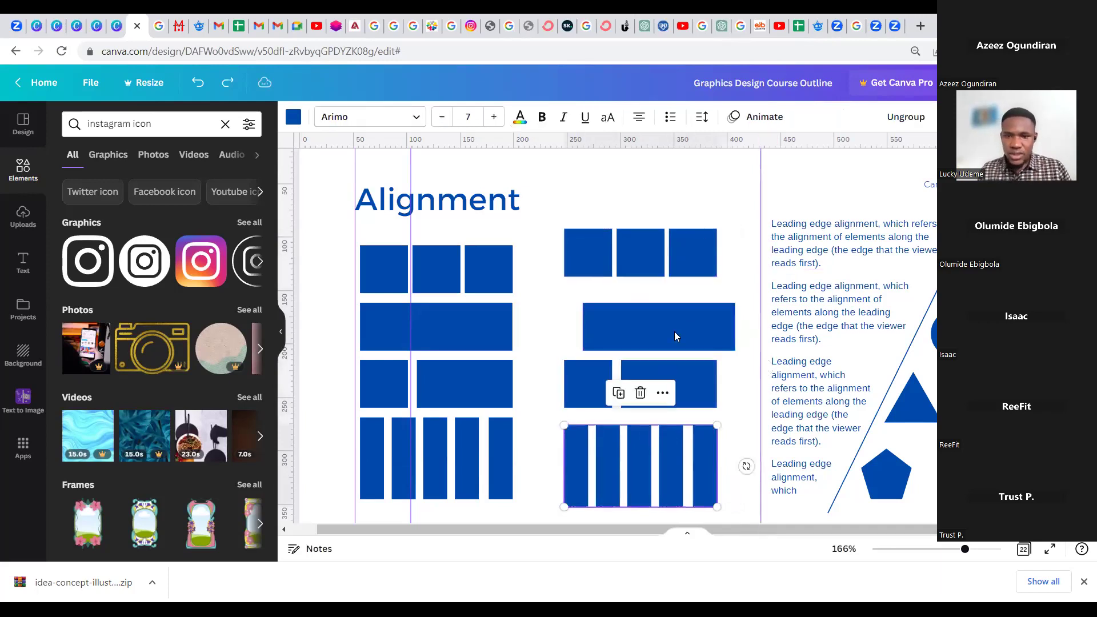
pyautogui.keyDown('shift'); pyautogui.click(686, 384); pyautogui.keyUp('shift')
pyautogui.keyDown('shift'); pyautogui.click(690, 339); pyautogui.keyUp('shift')
pyautogui.keyDown('shift'); pyautogui.click(686, 258); pyautogui.keyUp('shift')
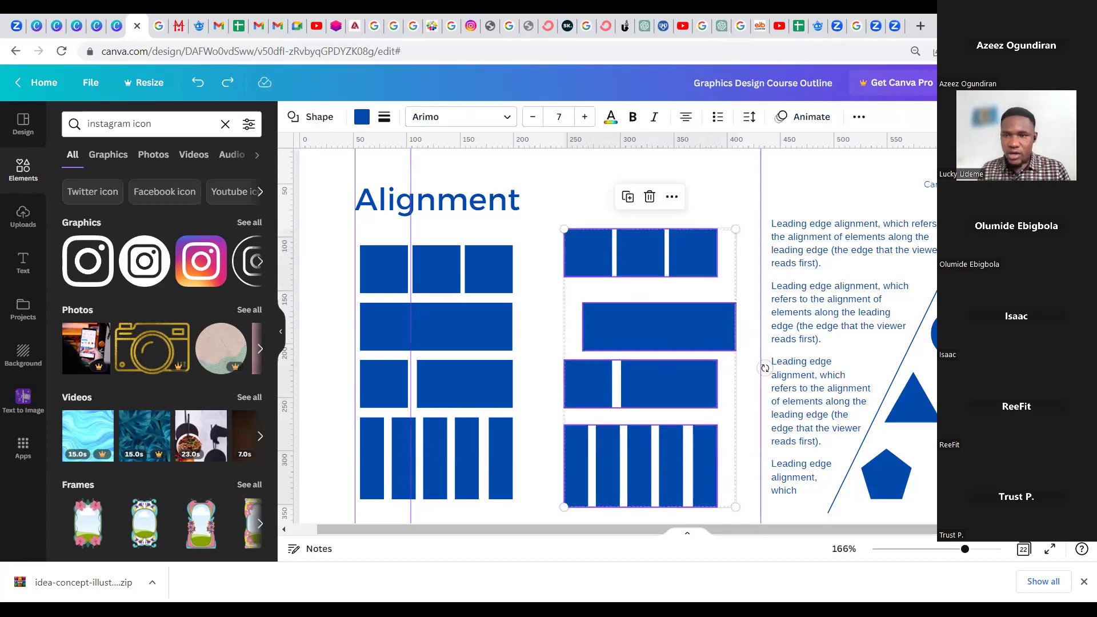
pyautogui.click(960, 117)
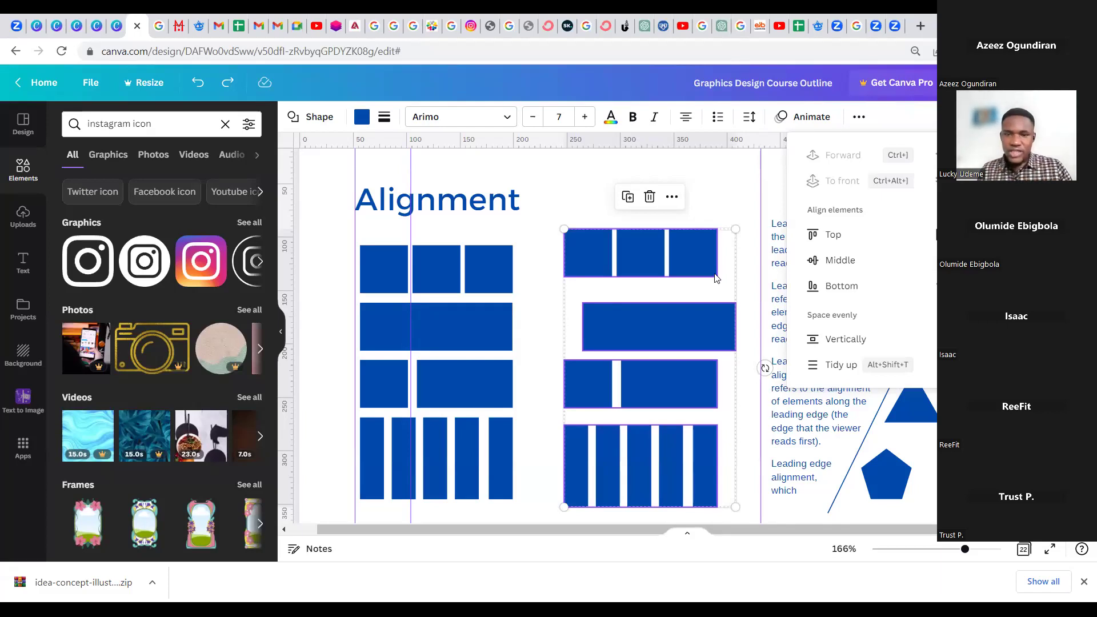
pyautogui.click(548, 264)
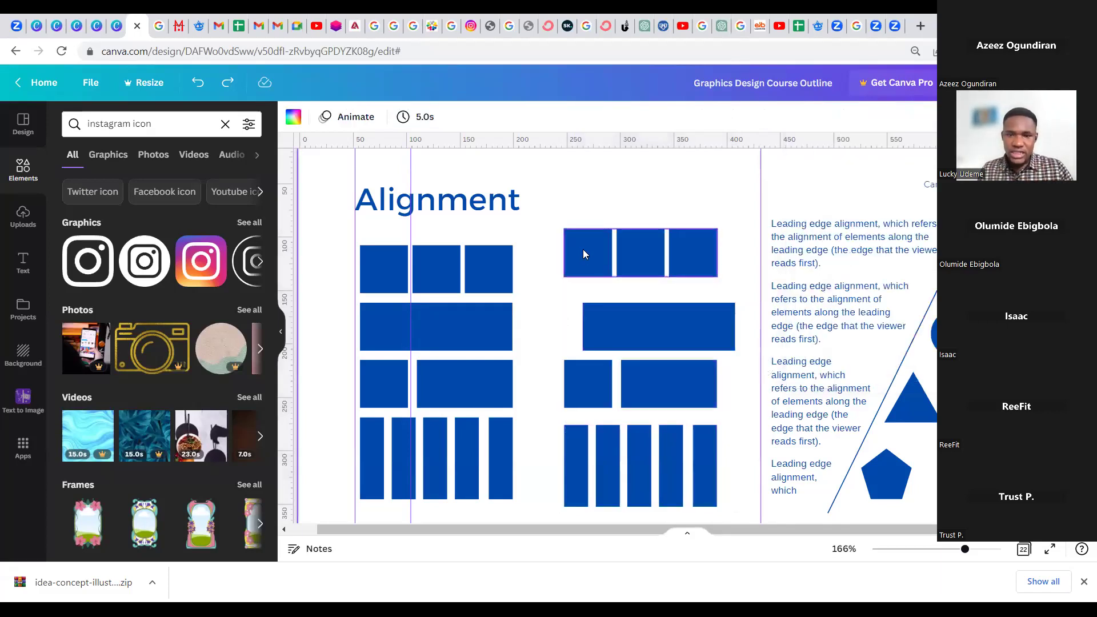
# Align the second column's wide rectangle with the three-square group by their left edges
pyautogui.click(620, 323)
pyautogui.keyDown('shift'); pyautogui.click(626, 228); pyautogui.keyUp('shift')
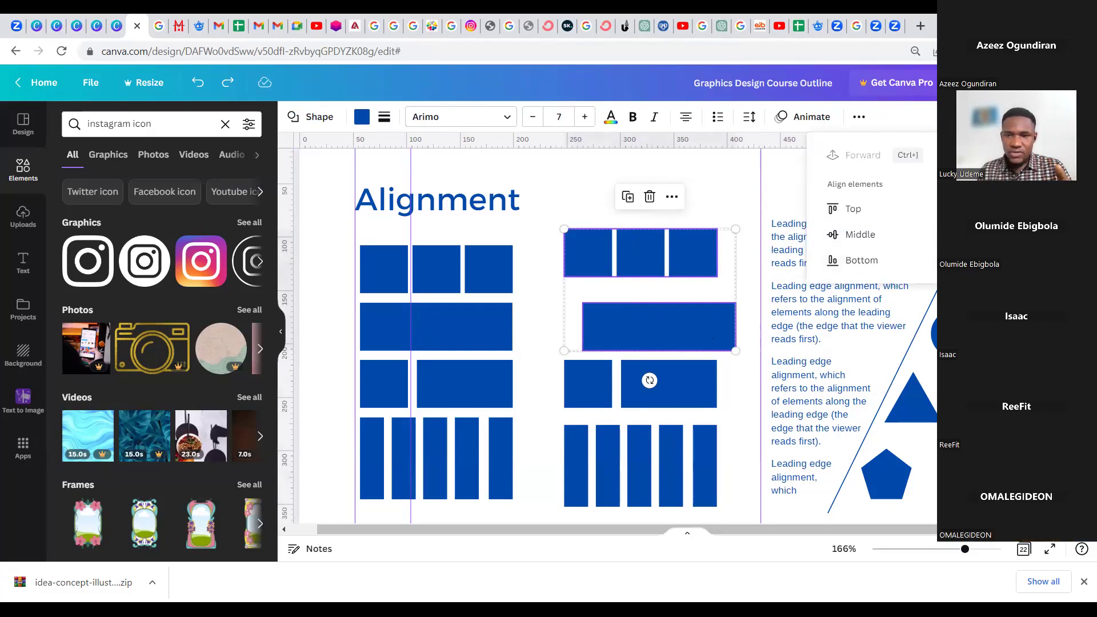
pyautogui.click(960, 209)
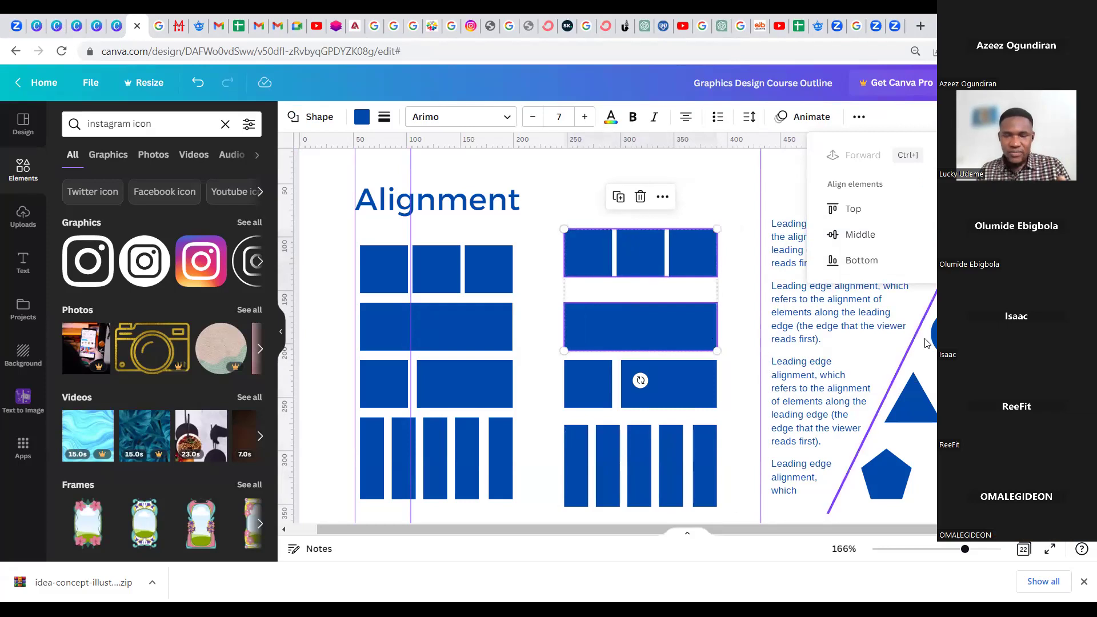
pyautogui.click(706, 330)
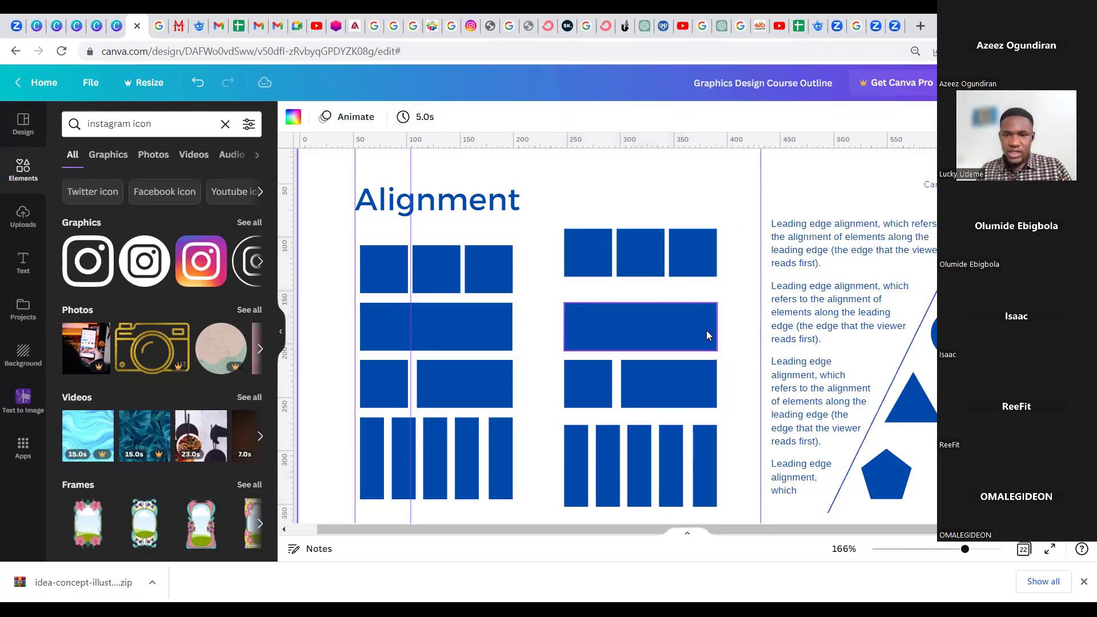
# Narrow the second column's wide rectangle and try left and right alignment with the three-square group
pyautogui.moveTo(717, 327); pyautogui.dragTo(654, 285)
pyautogui.keyDown('shift'); pyautogui.click(602, 246); pyautogui.keyUp('shift')
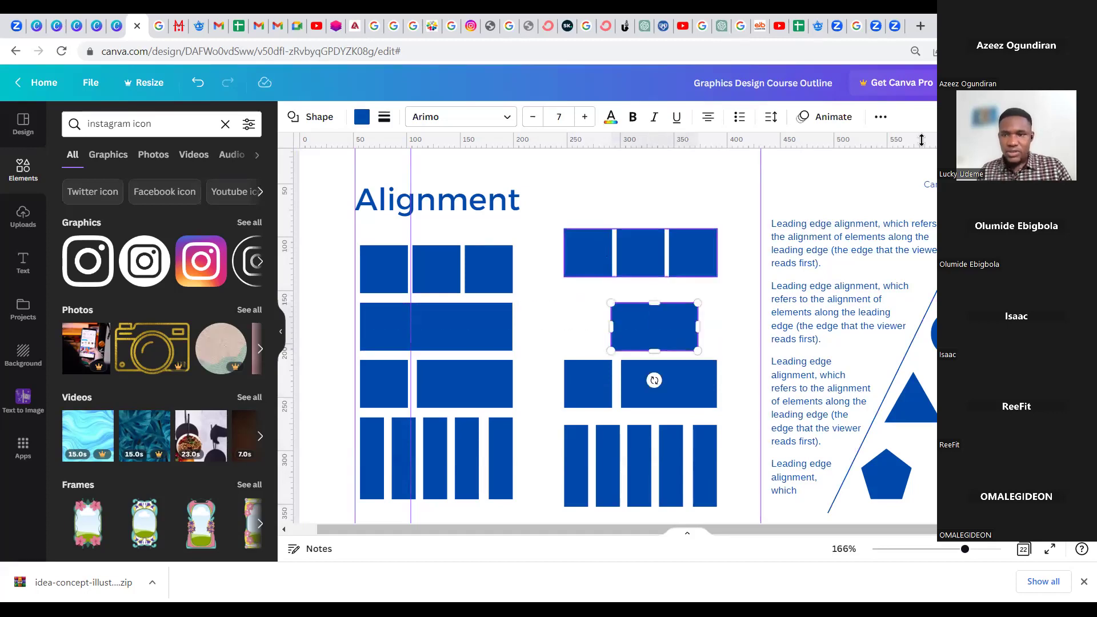
pyautogui.click(859, 117)
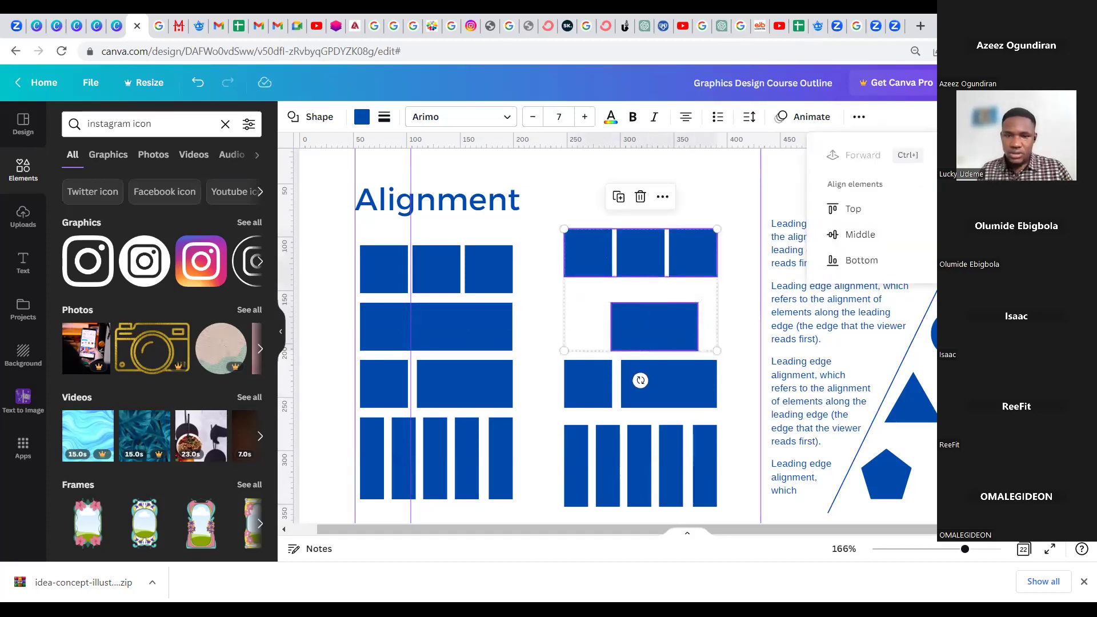
pyautogui.click(966, 209)
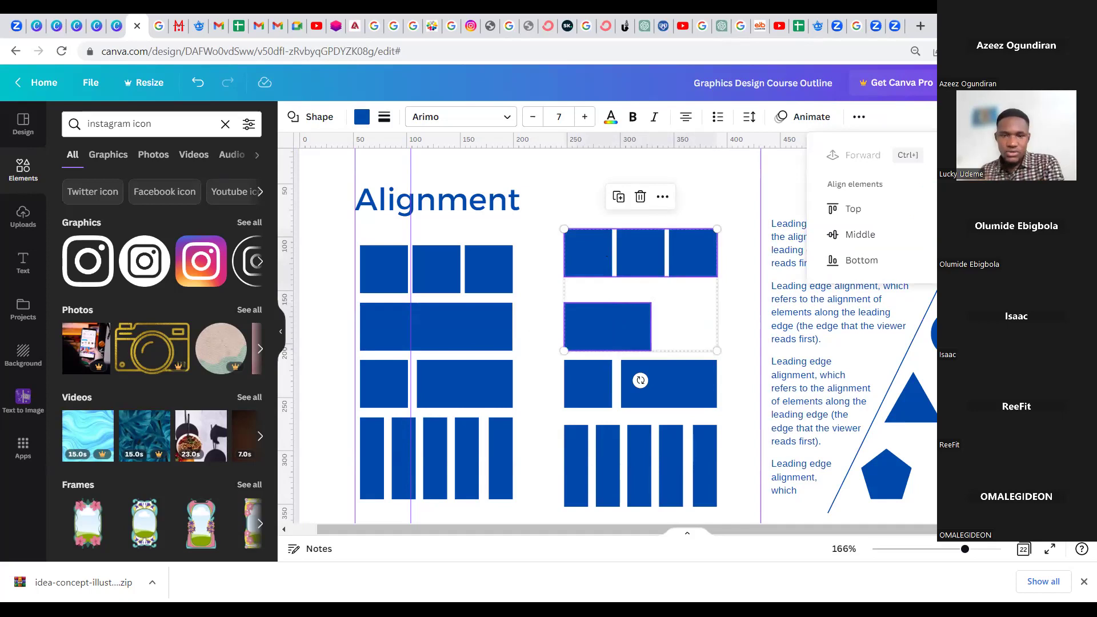
pyautogui.click(966, 260)
pyautogui.click(966, 208)
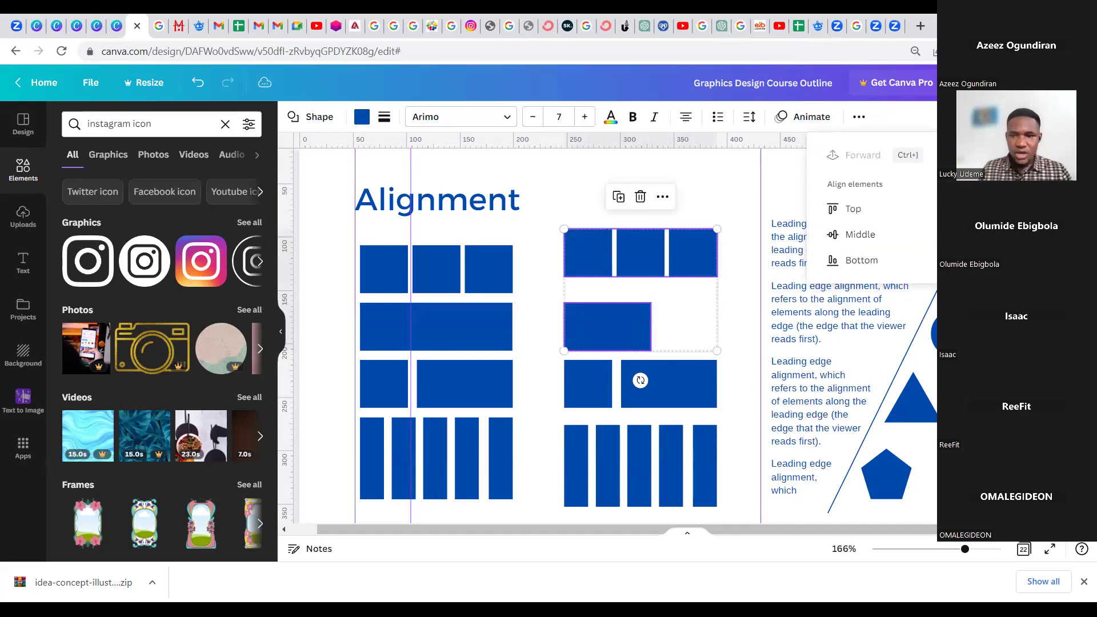
# Undo the trial alignments and the narrowing of the second column's wide rectangle
pyautogui.hotkey('ctrl', 'z')
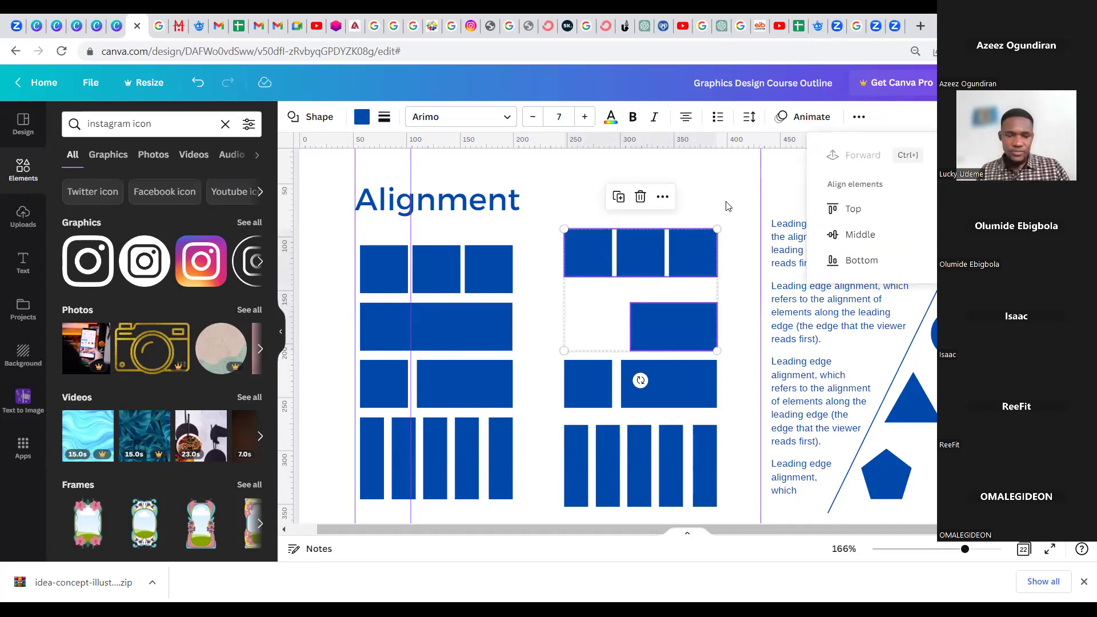
pyautogui.hotkey('ctrl', 'z')
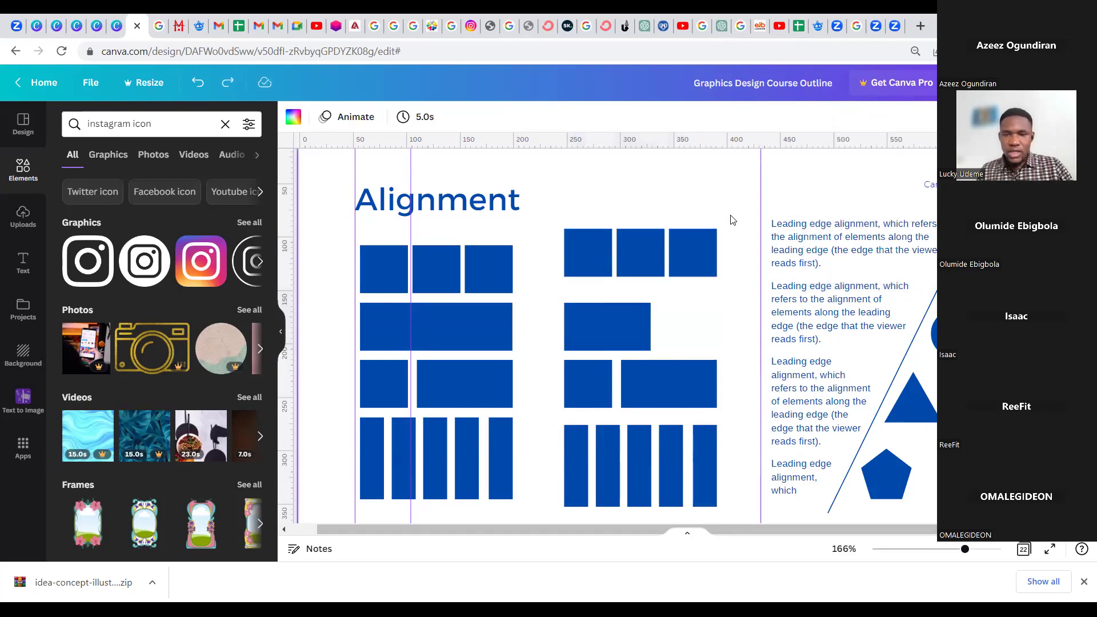
pyautogui.hotkey('ctrl', 'z')
pyautogui.hotkey('ctrl', 'z')
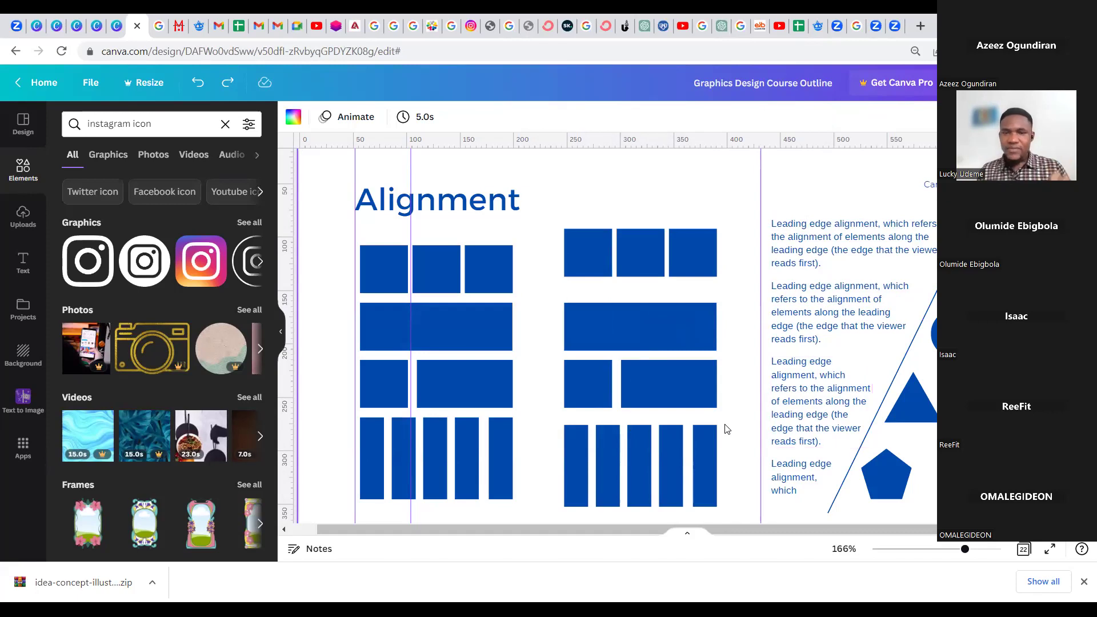
pyautogui.click(663, 255)
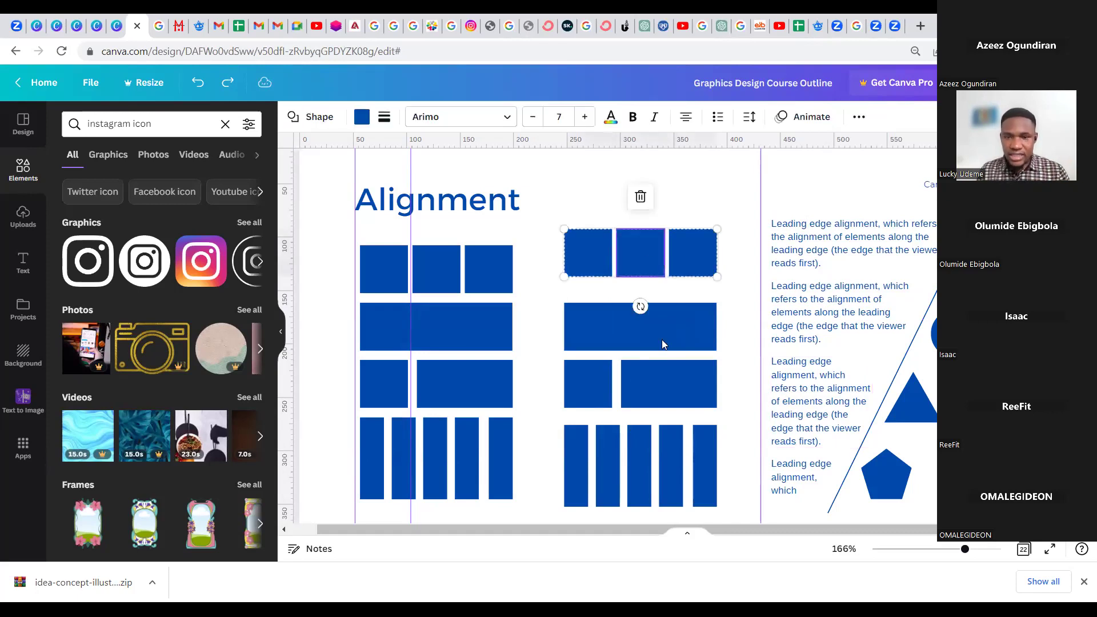
pyautogui.click(664, 447)
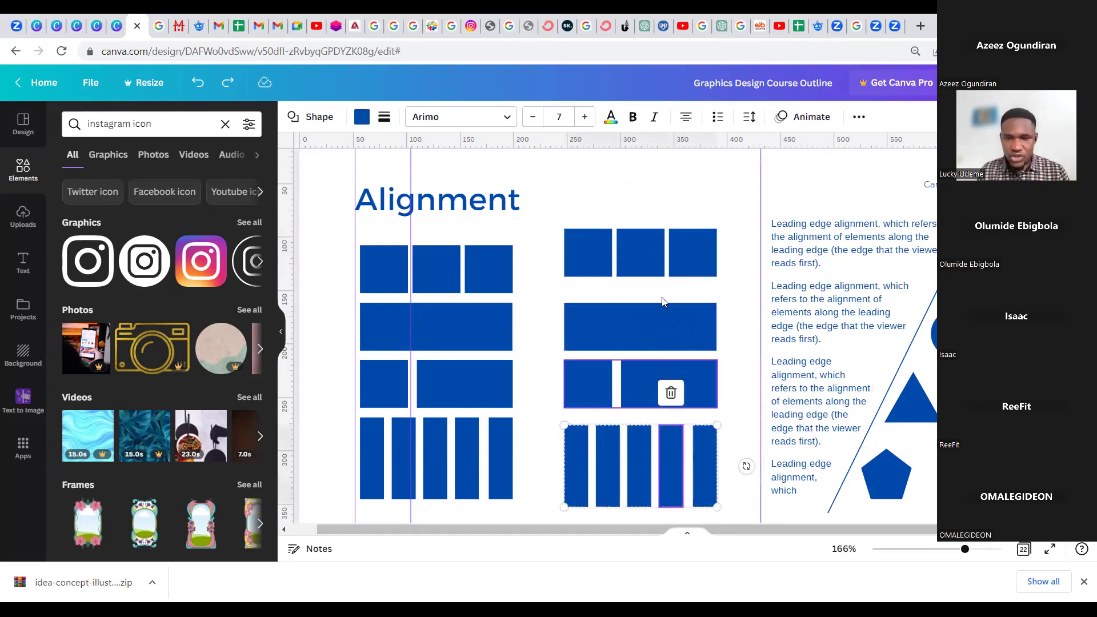
pyautogui.click(655, 262)
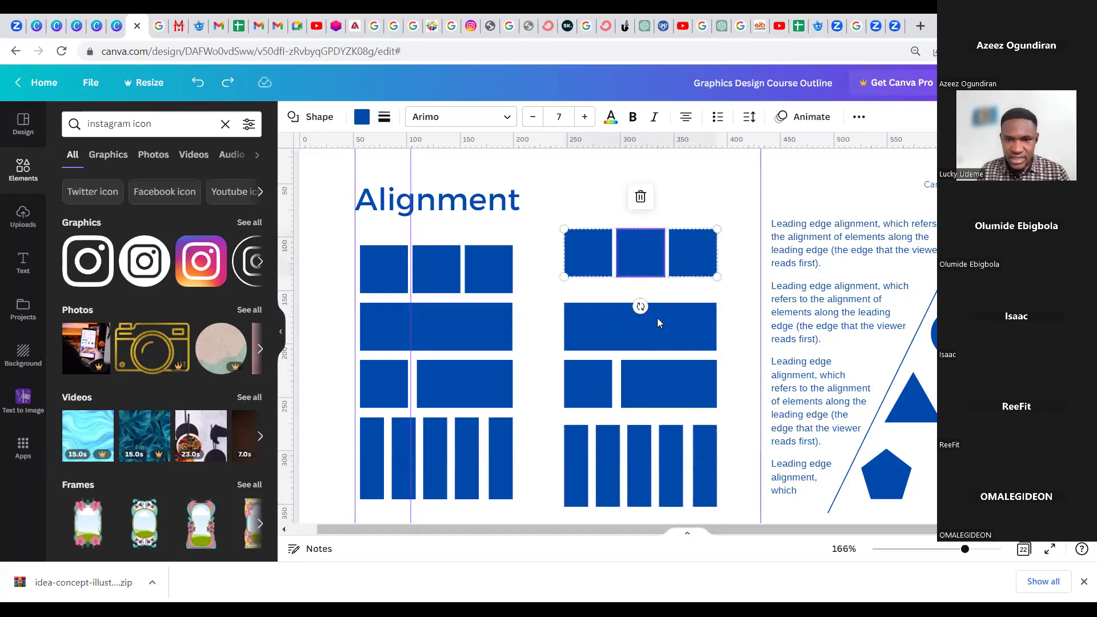
pyautogui.doubleClick(659, 339)
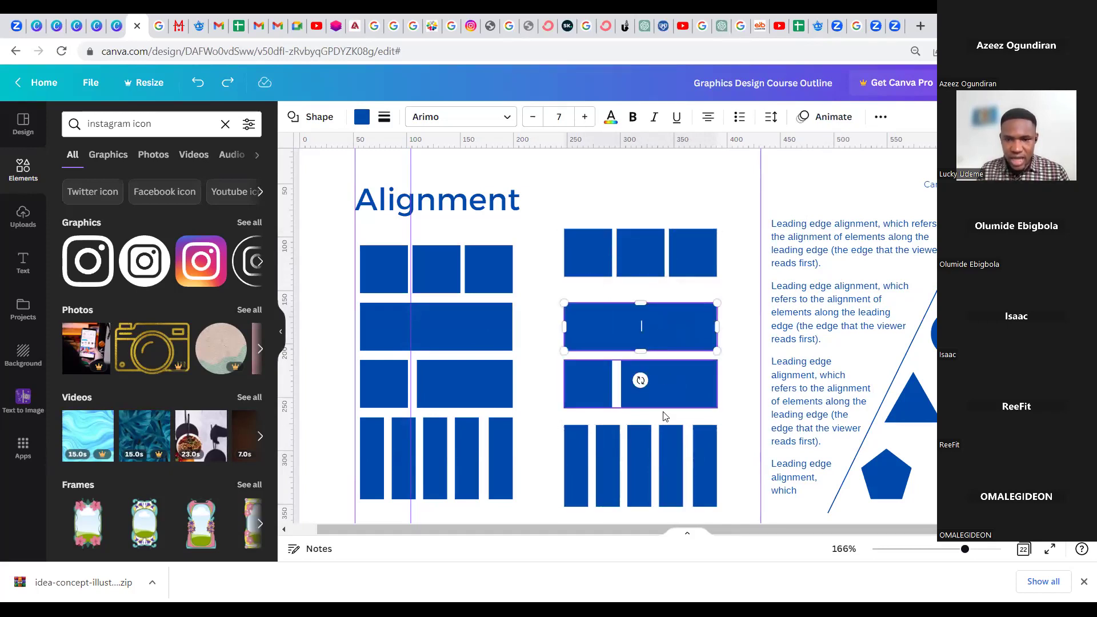